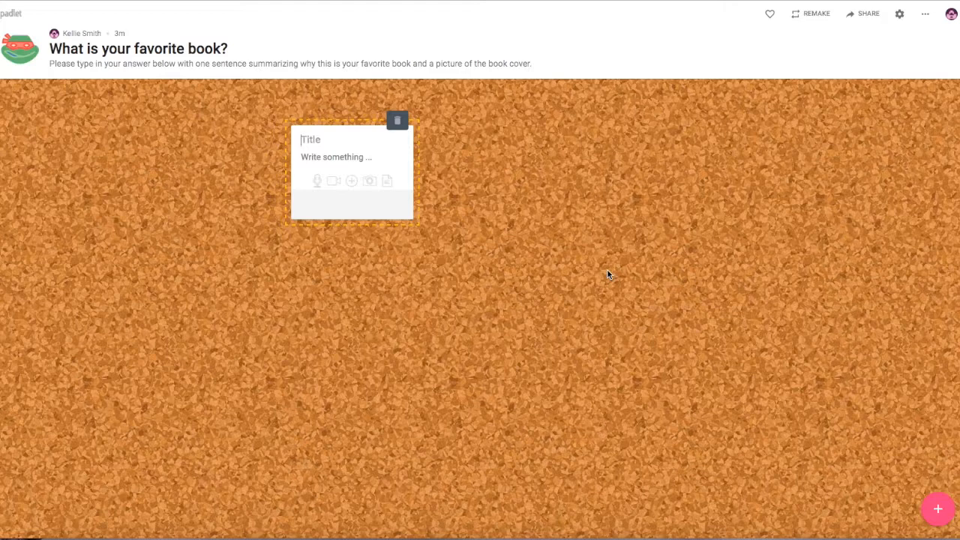
- Write a post titled 'Graceling by Kristin Cashore' explaining why it's your favorite book
type("Graceling by Kristin Cashore")
left_click(373, 172)
type("Graceling is my favorite book because I identify with the ")
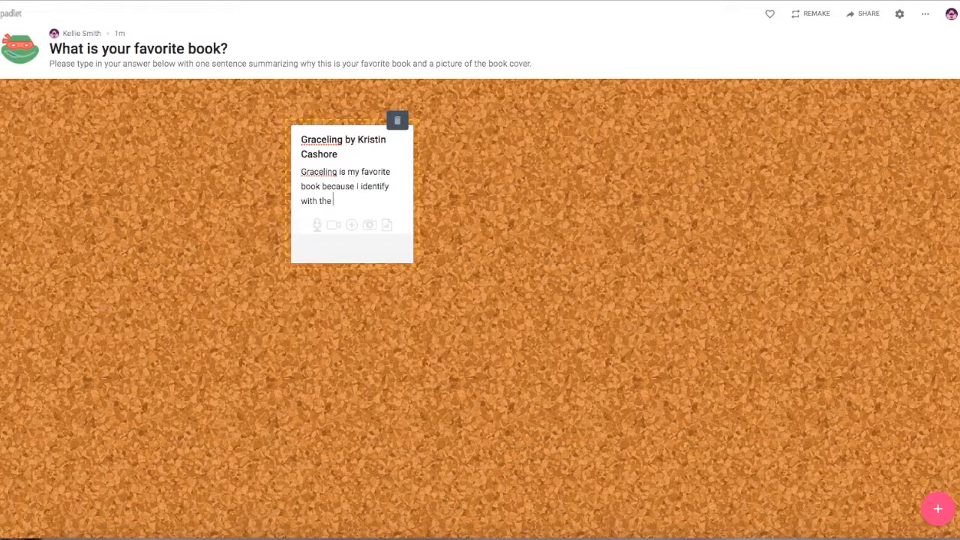
type("main character and enjoy the fantasy genre.")
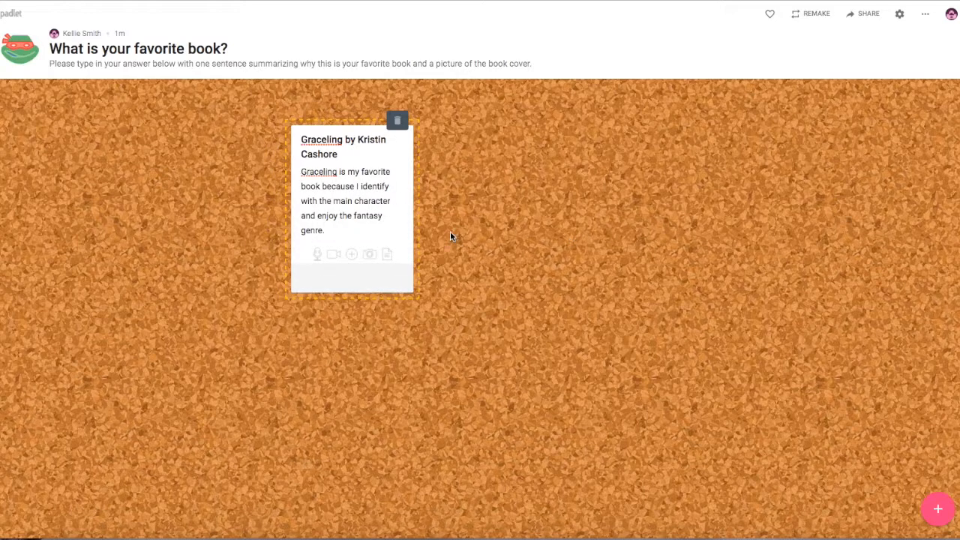
- Attach the Graceling cover image to the post and save it
left_click(373, 257)
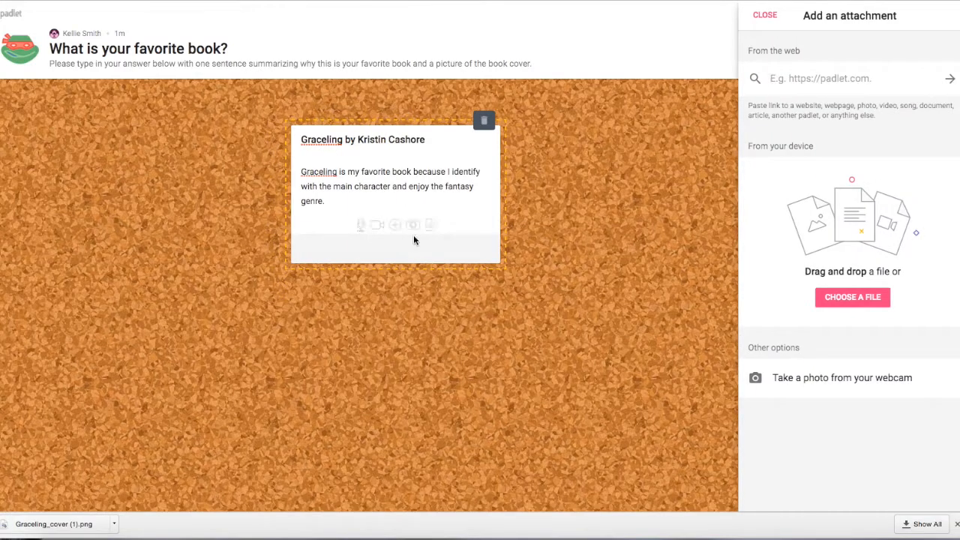
left_click_drag(805, 271, 855, 217)
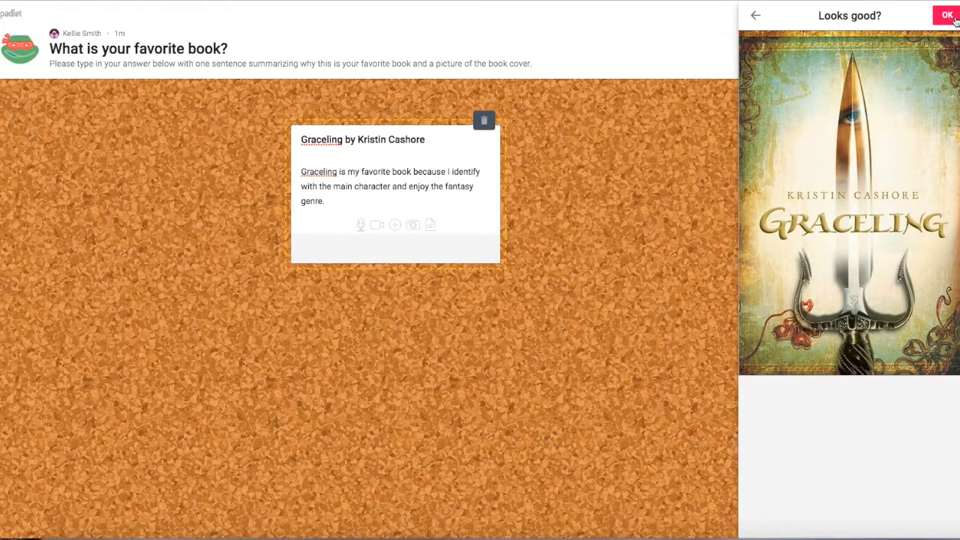
left_click(947, 15)
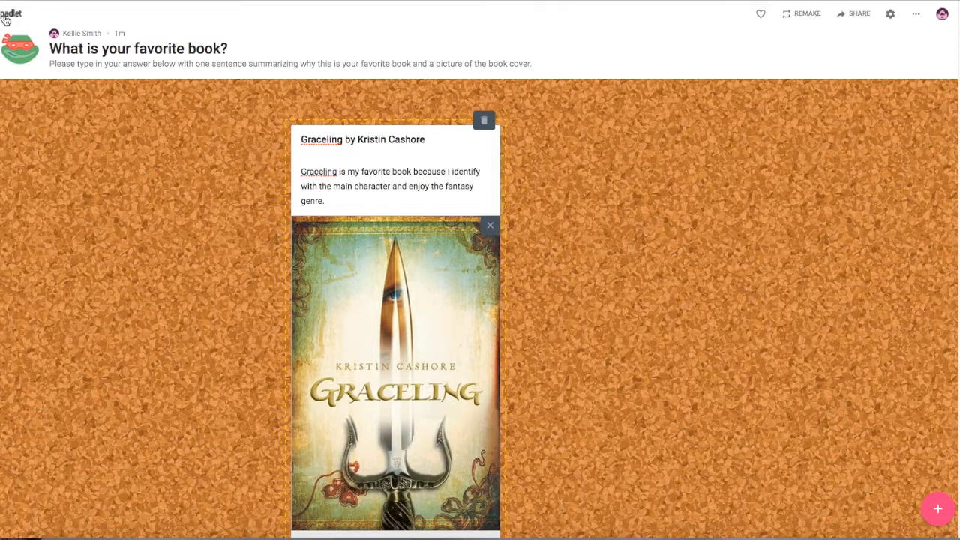
left_click(578, 238)
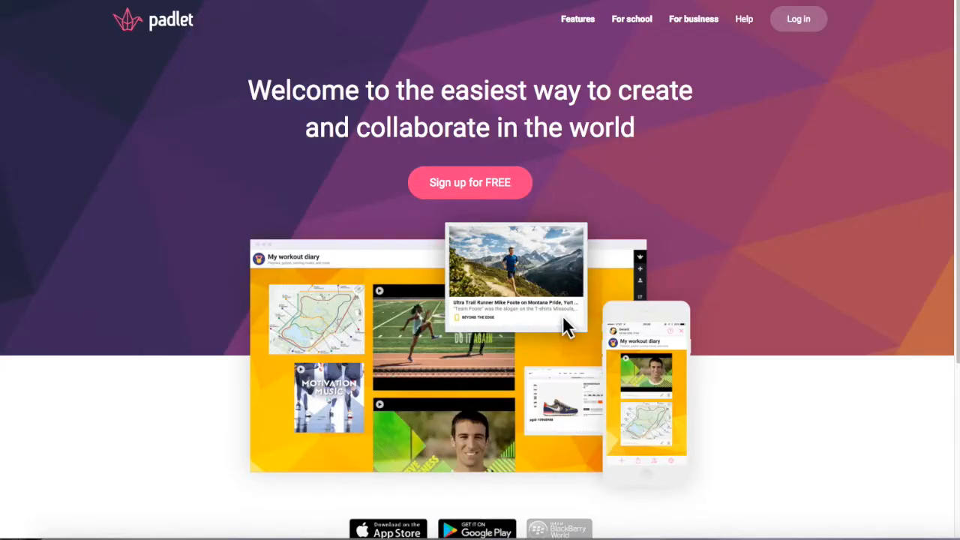
- Log in to Padlet with the Google account, entering the account e-mail and allowing access
left_click(810, 22)
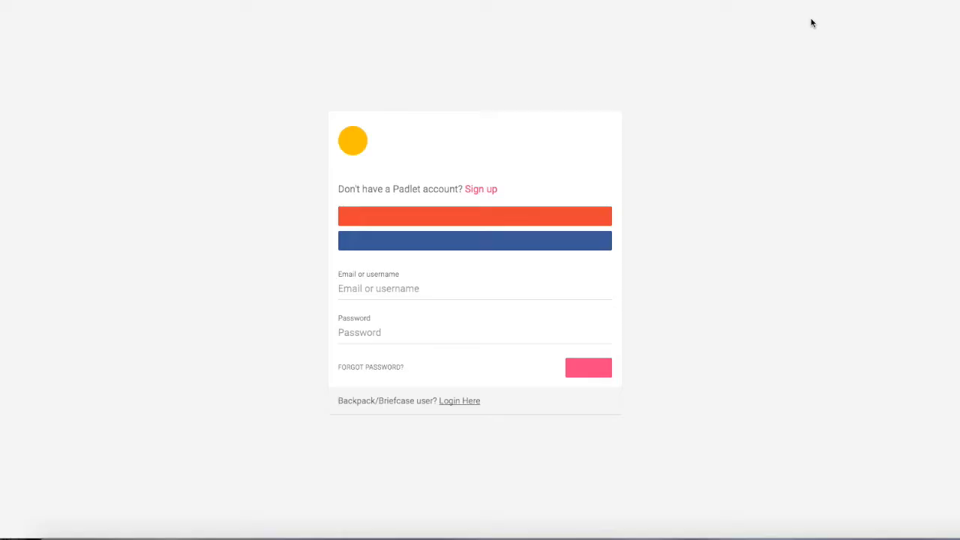
left_click(531, 213)
key("Return")
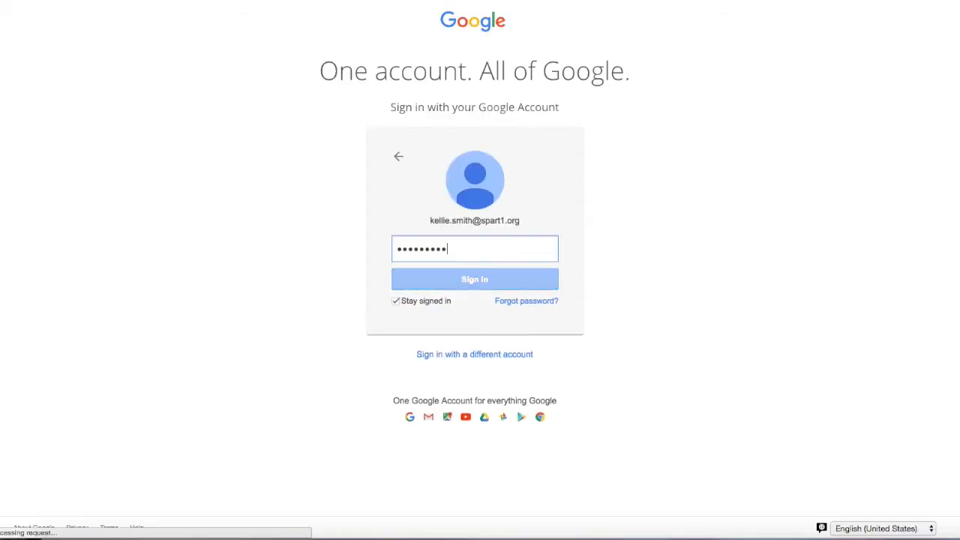
left_click(595, 194)
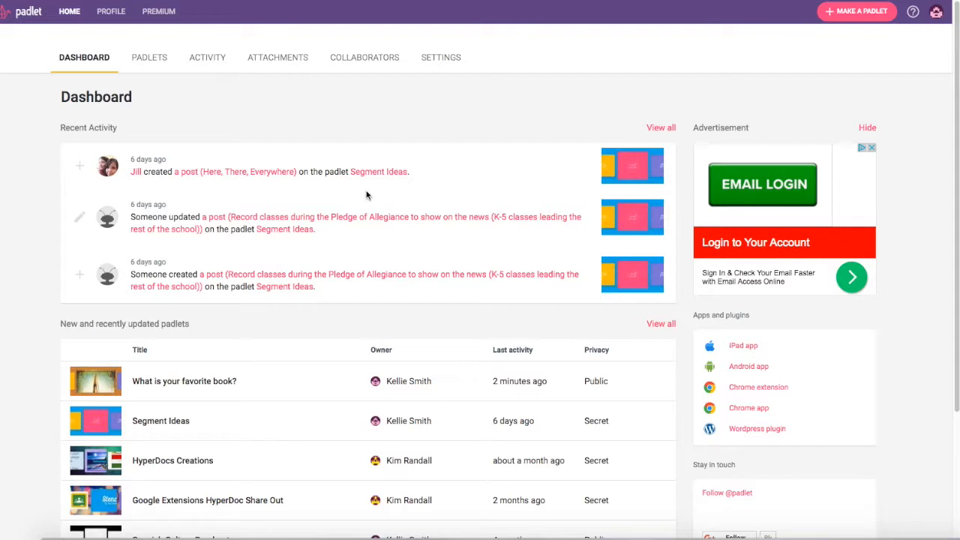
- Browse the dashboard's Padlets, Activity and Attachments tabs
left_click(171, 59)
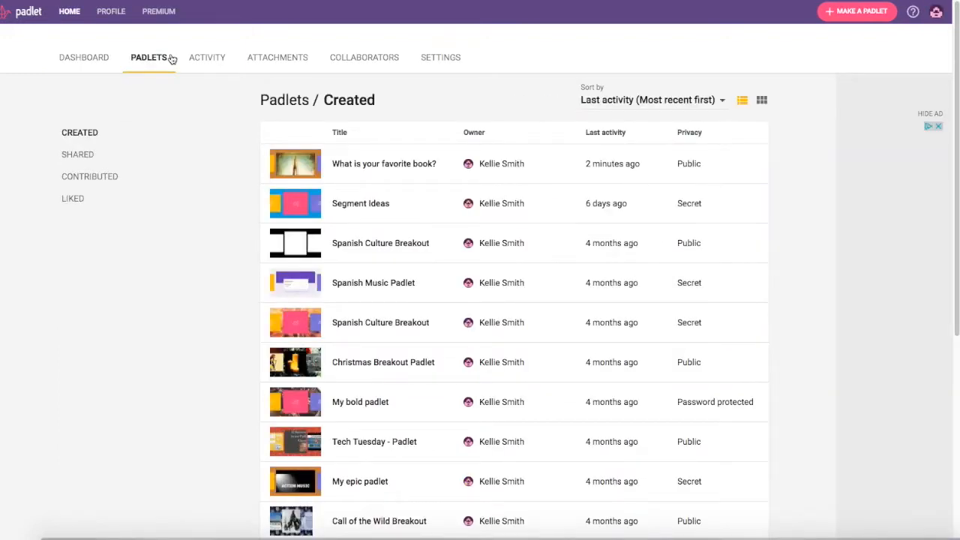
left_click(215, 64)
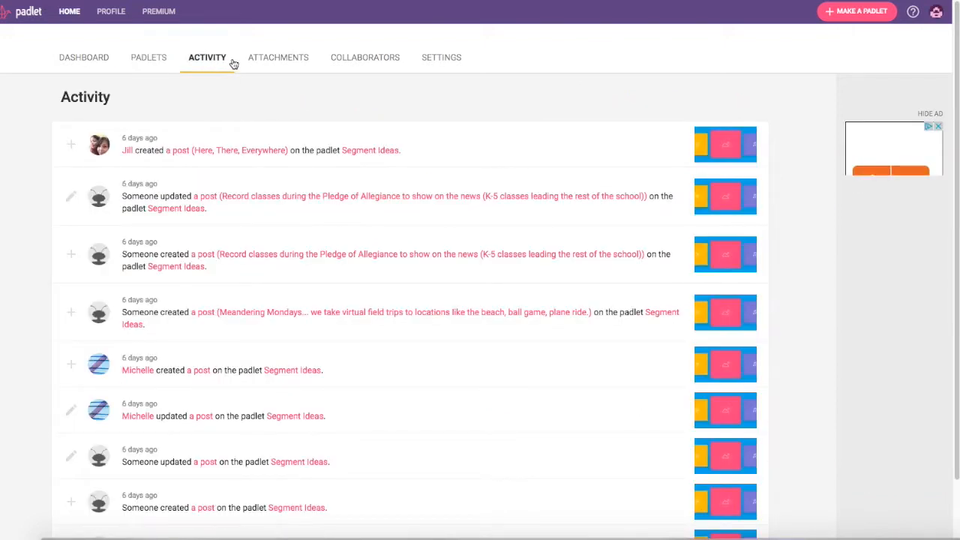
left_click(268, 60)
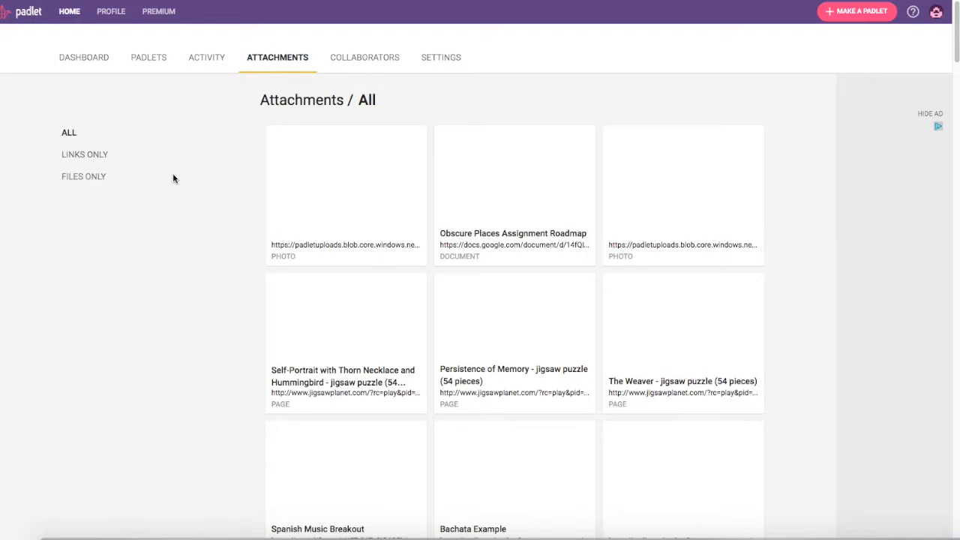
- Filter attachments to links only, check the Collaborators list, then open account Settings
left_click(106, 156)
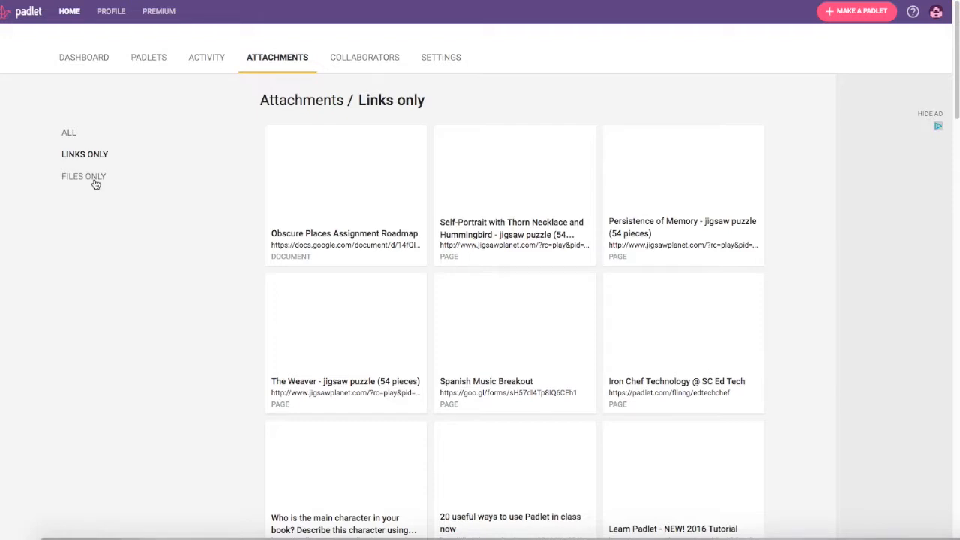
left_click(345, 60)
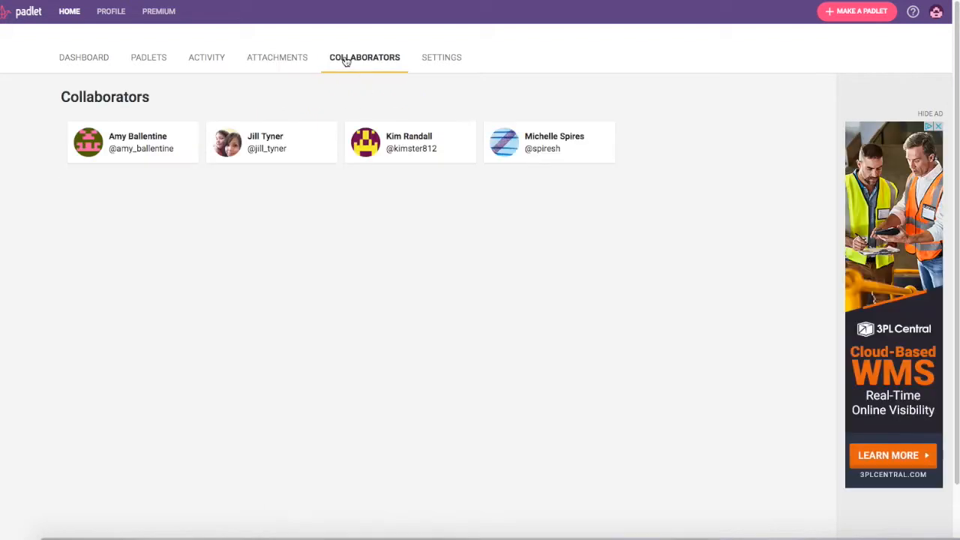
left_click(441, 57)
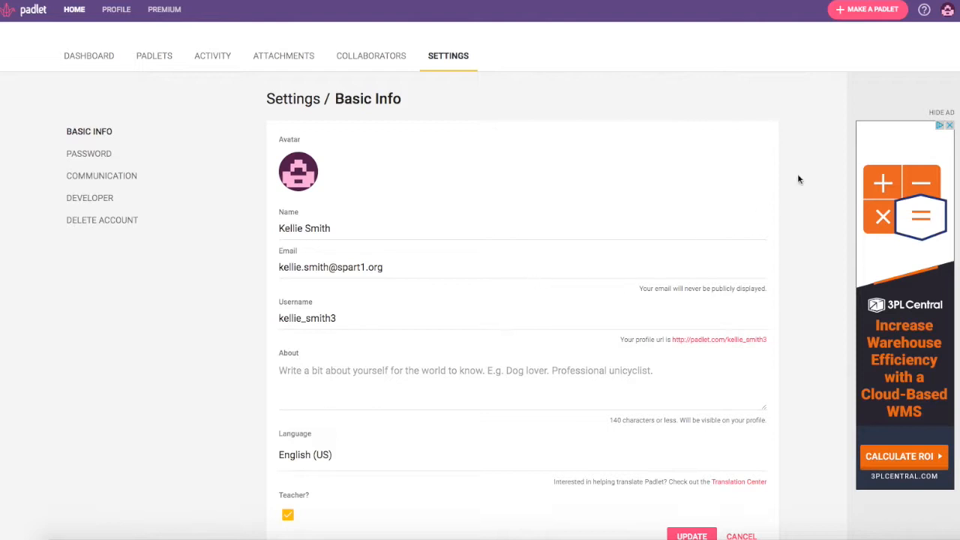
- Create a new padlet and rename it 'Sample Padlet'
left_click(871, 13)
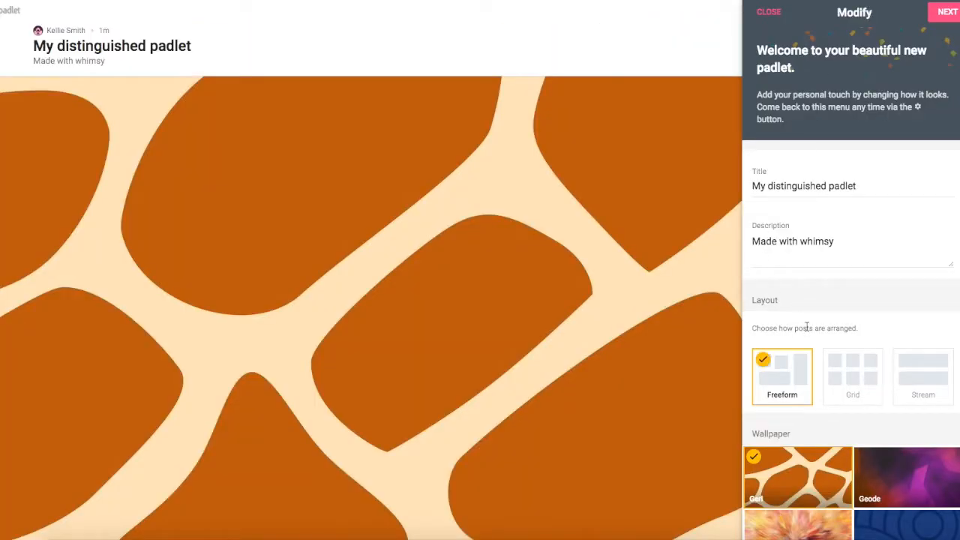
left_click_drag(860, 186, 758, 177)
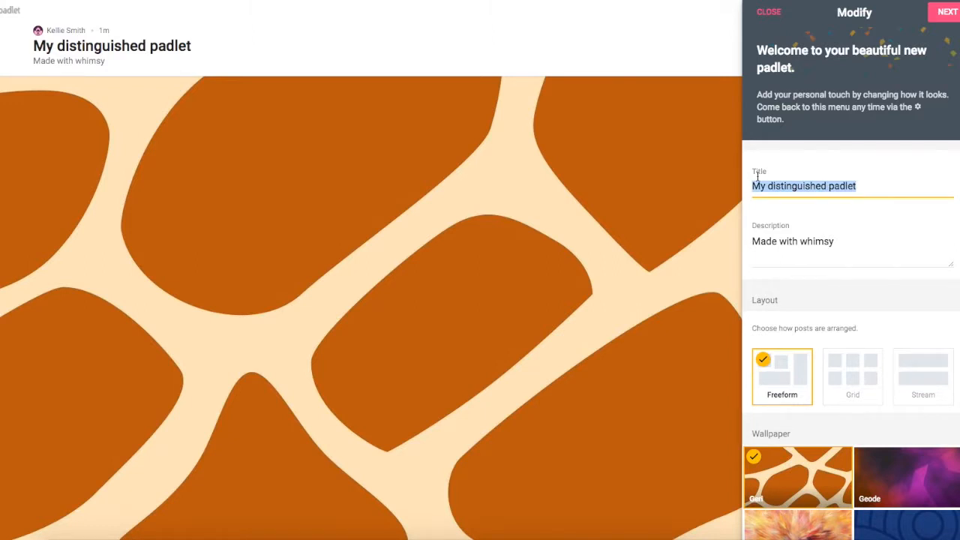
type("Sample Pa")
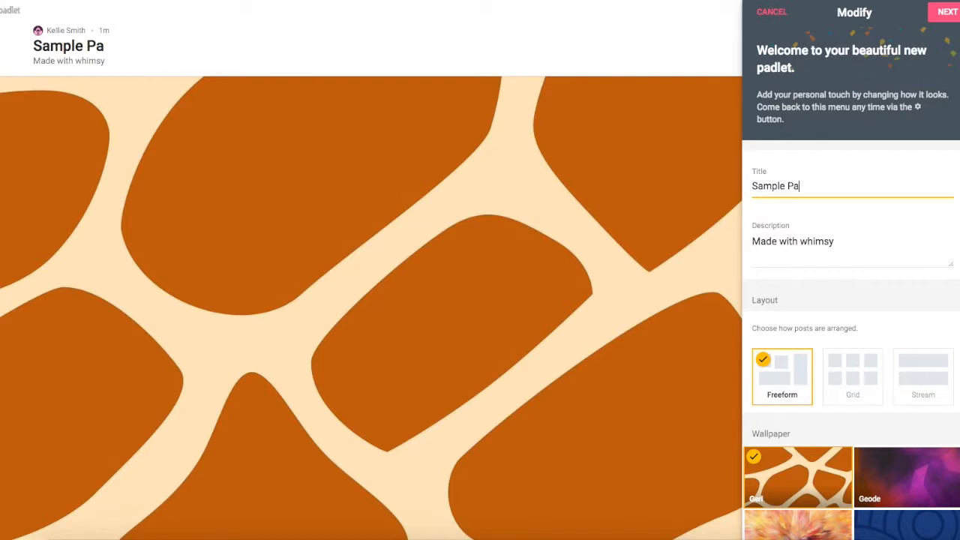
type("dlet")
key("Tab")
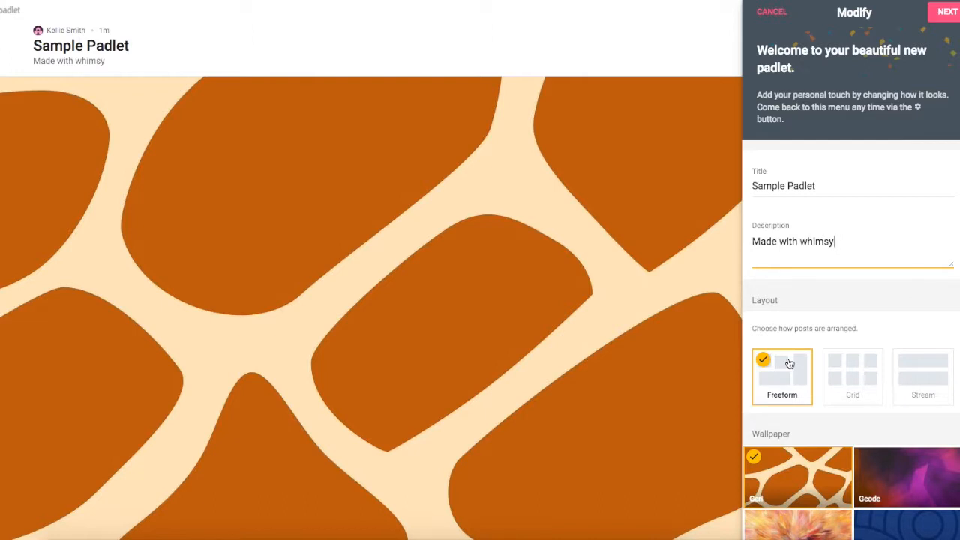
- Switch the padlet to Stream layout and show more wallpaper options
left_click(911, 378)
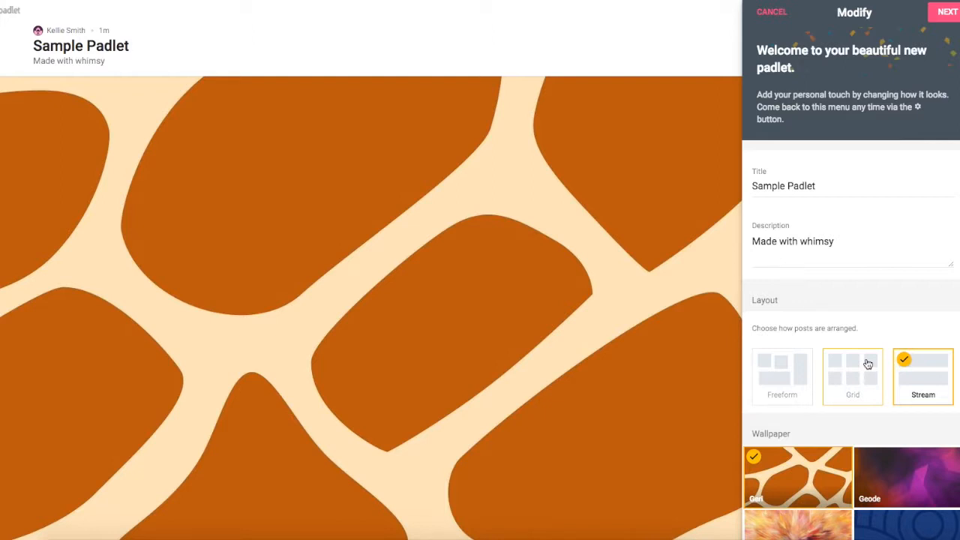
scroll(867, 360, "down", 2)
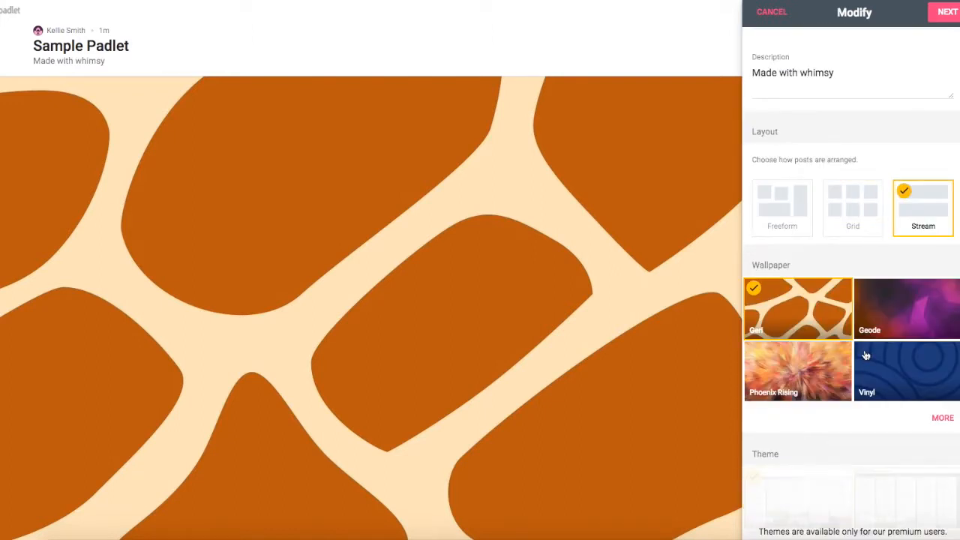
left_click(944, 420)
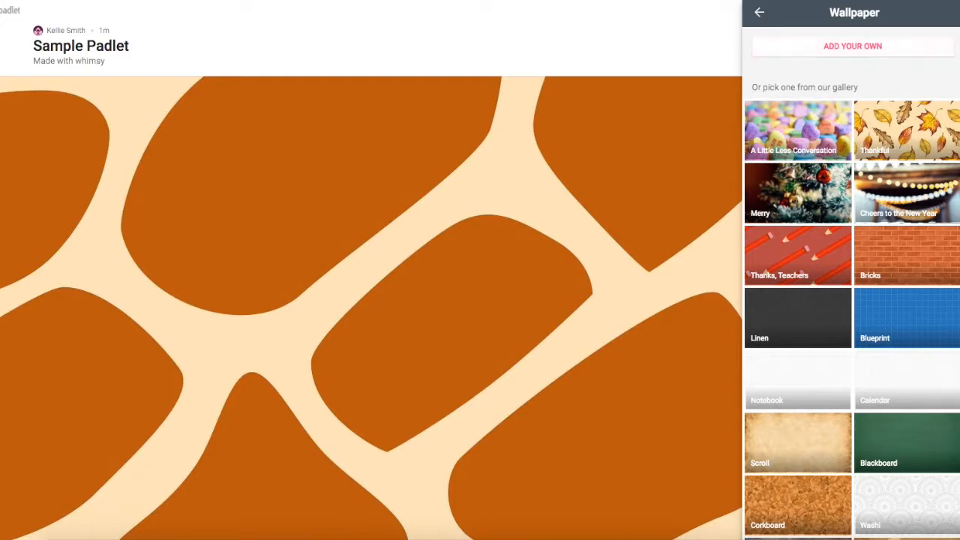
- Close the wallpaper gallery, keeping the Giraffe wallpaper, and scroll down to the Icon section
left_click(759, 14)
scroll(798, 184, "down", 2)
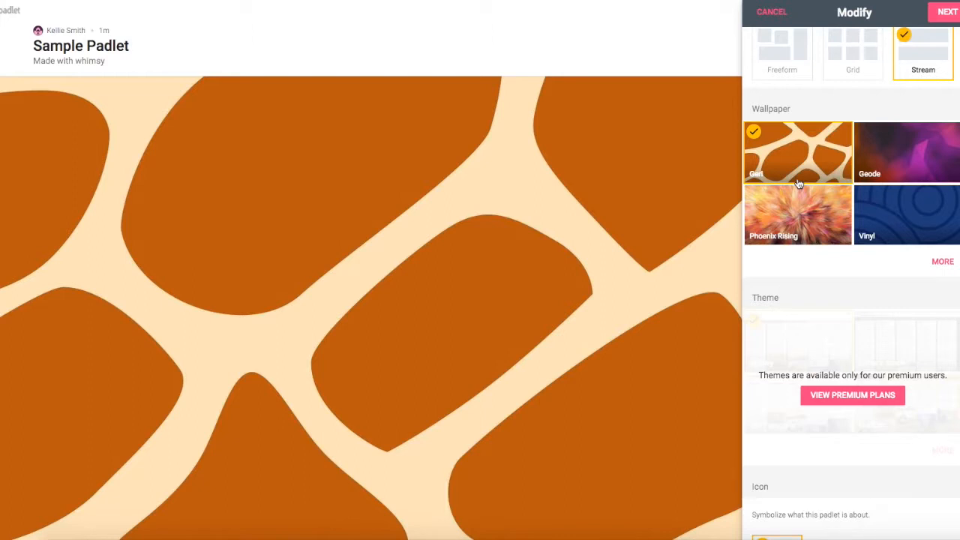
scroll(798, 183, "down", 4)
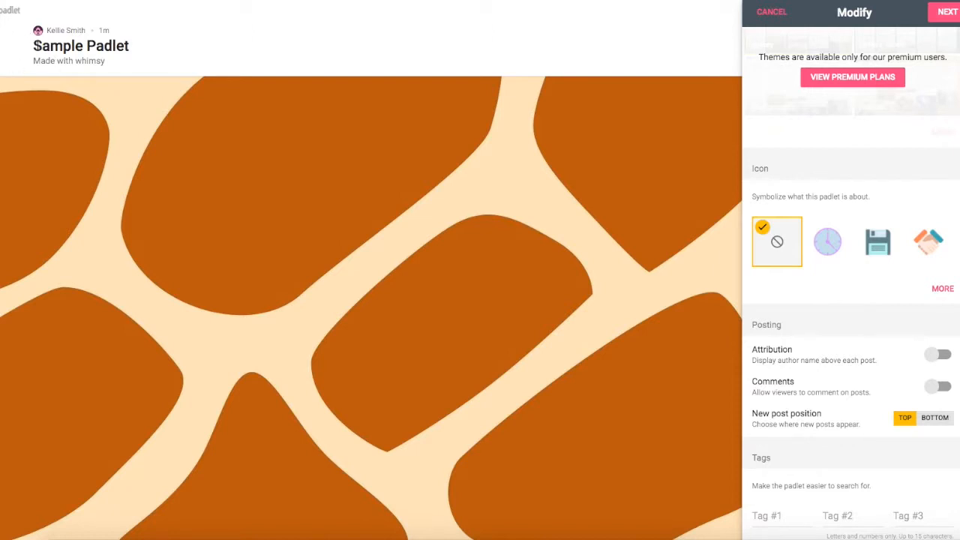
- Choose the floppy-disk icon for Sample Padlet
left_click(882, 249)
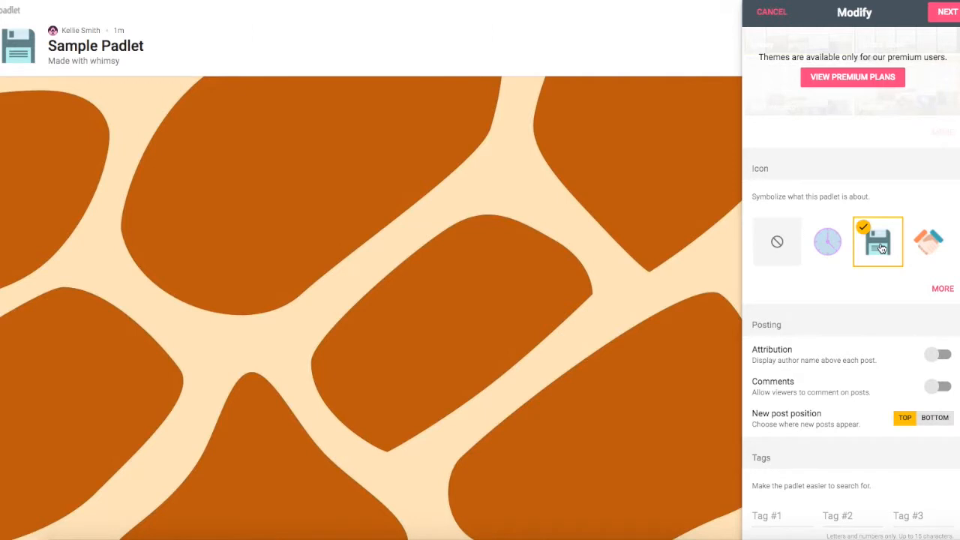
scroll(875, 289, "down", 2)
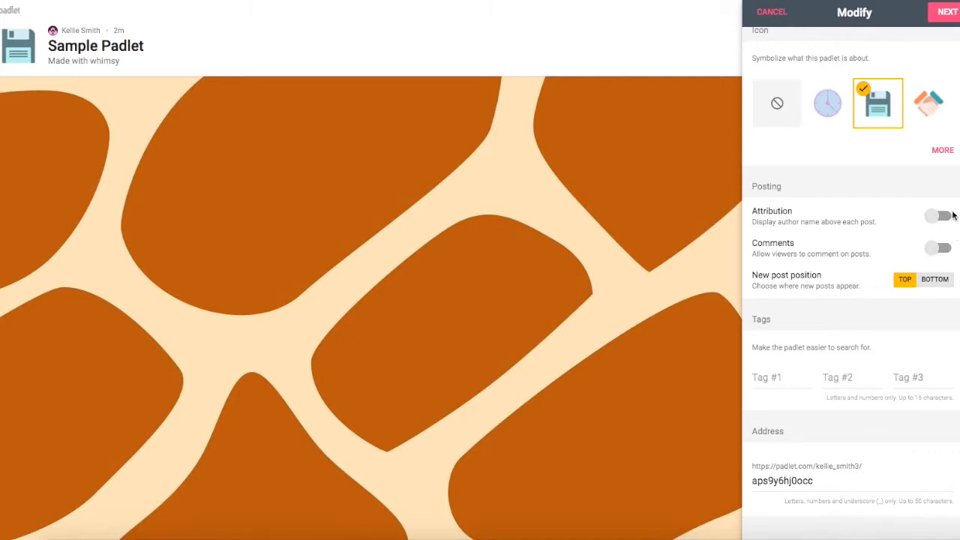
- Turn on Attribution and Comments in the Posting settings
left_click(944, 216)
left_click(938, 247)
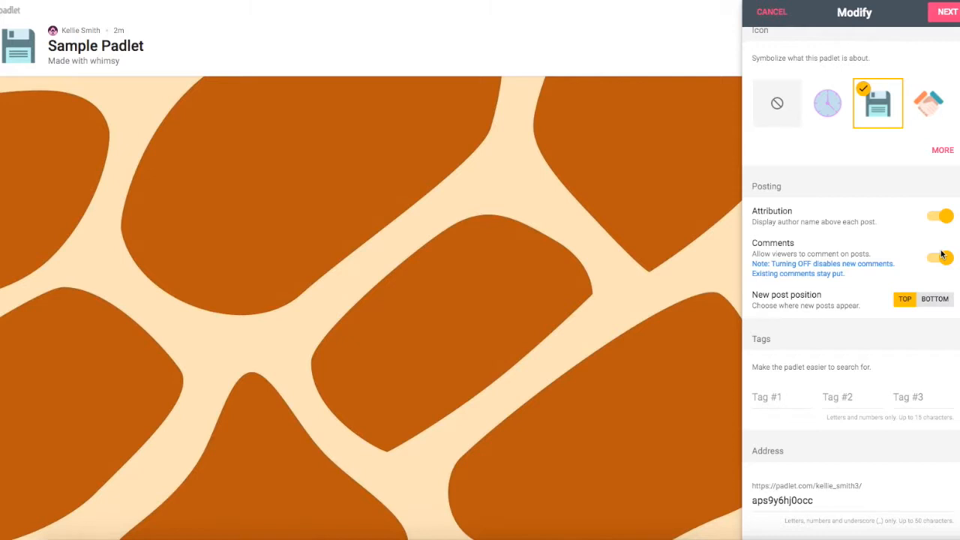
scroll(940, 257, "down", 2)
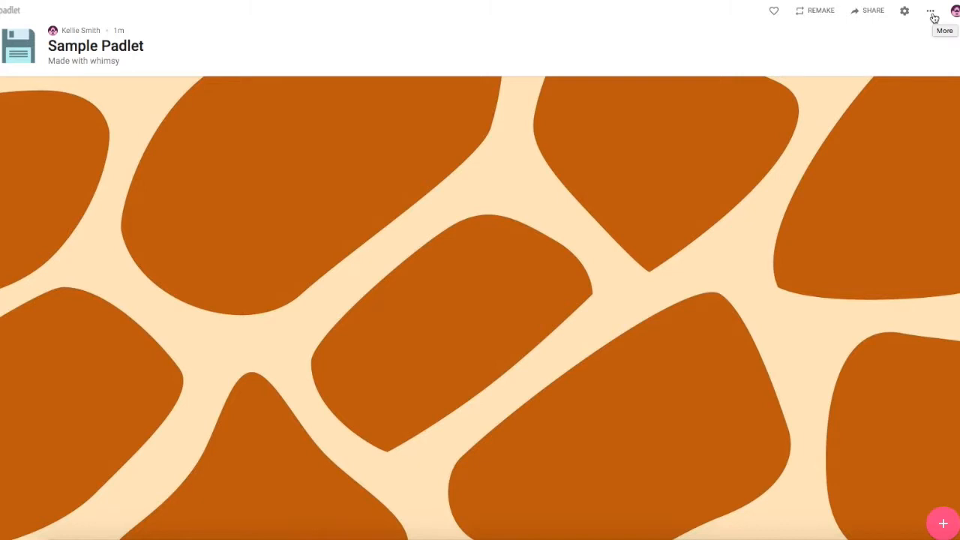
- Open the padlet's '...' More menu
left_click(932, 12)
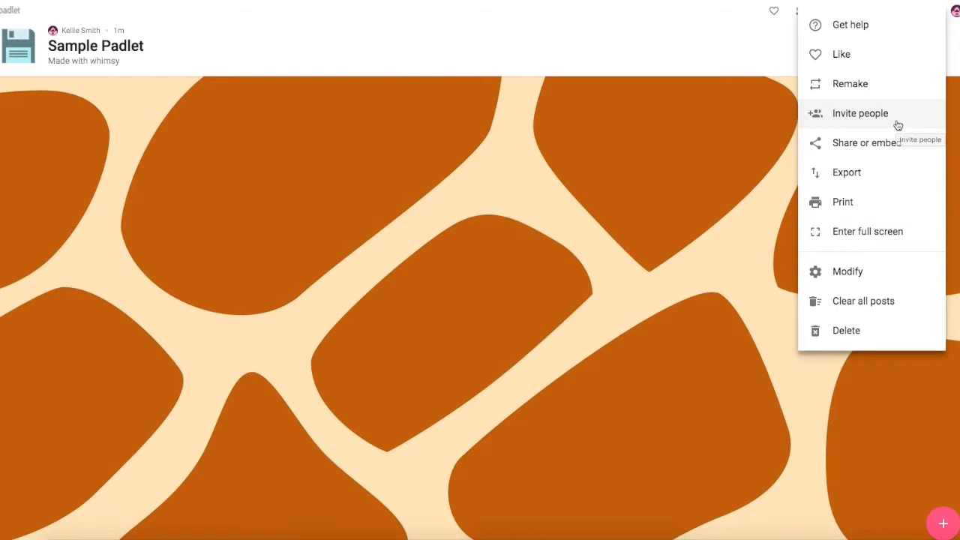
- Go to Share or embed and view the People & Privacy settings
left_click(874, 152)
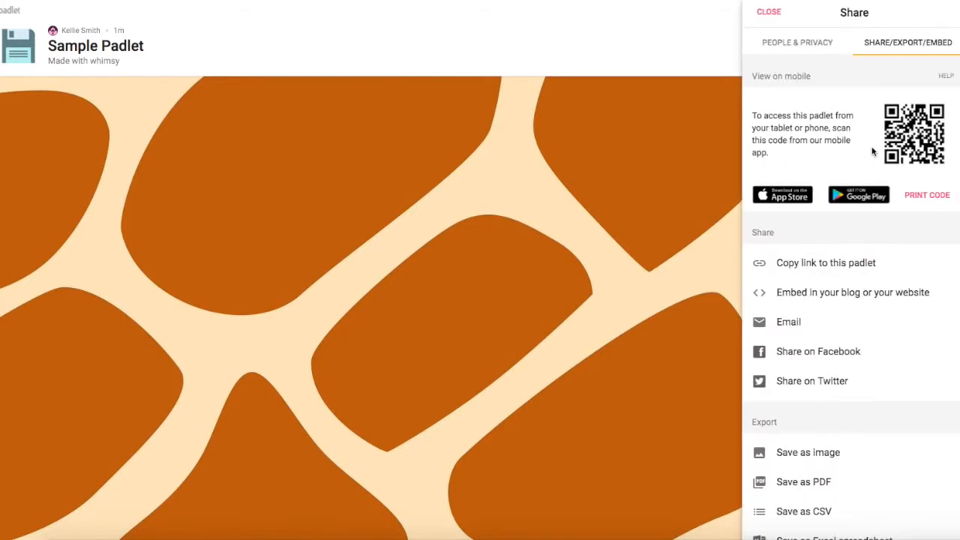
left_click(814, 47)
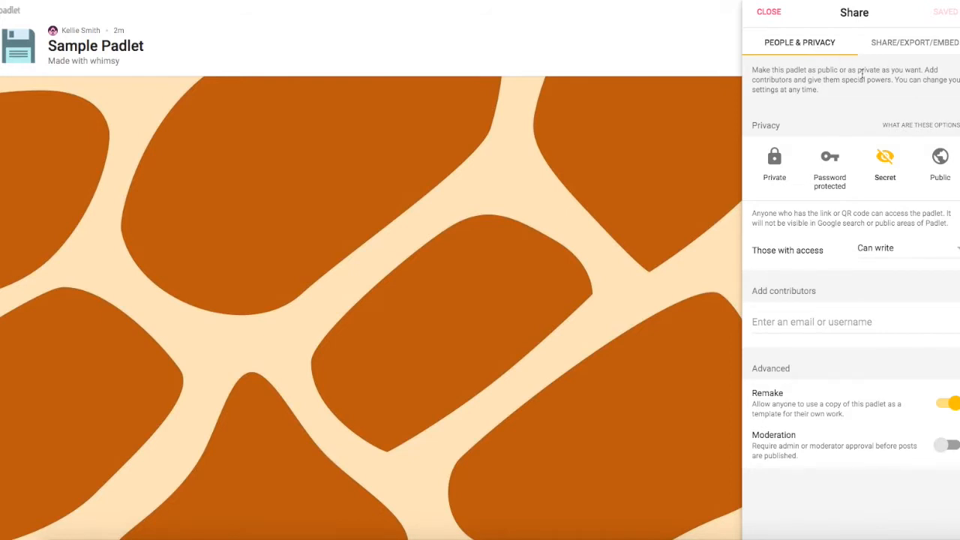
- Try the Private, Password protected, Secret and Public privacy options, settle on Public, and list visitor access levels
left_click(783, 172)
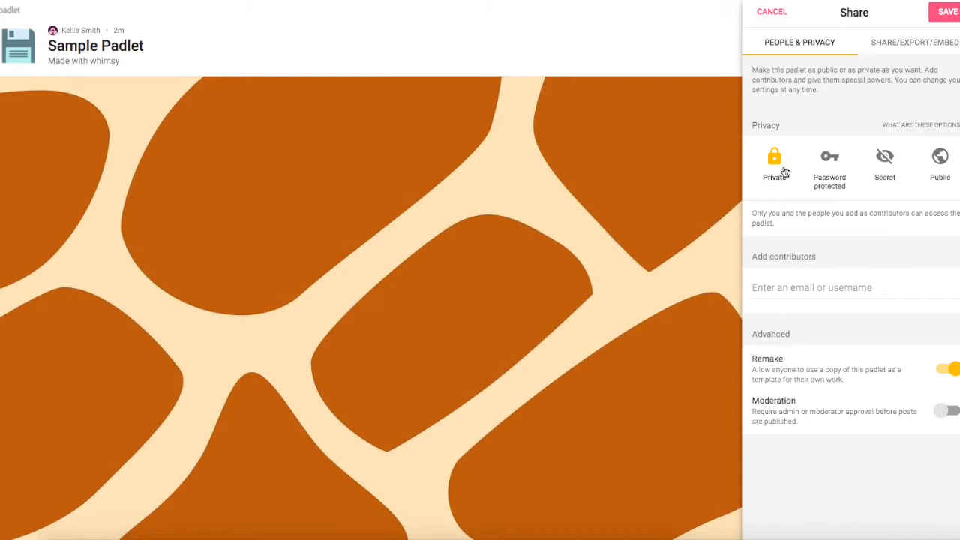
left_click(828, 163)
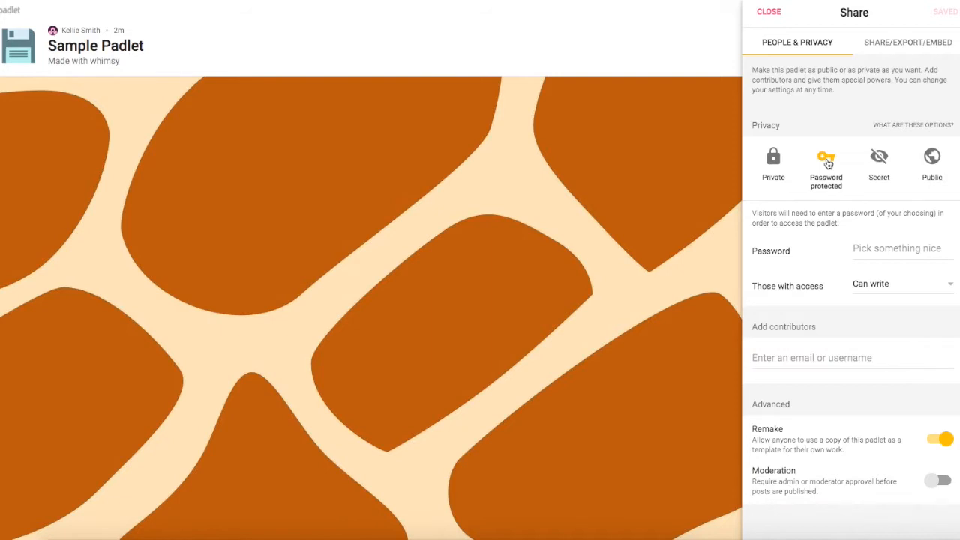
left_click(884, 160)
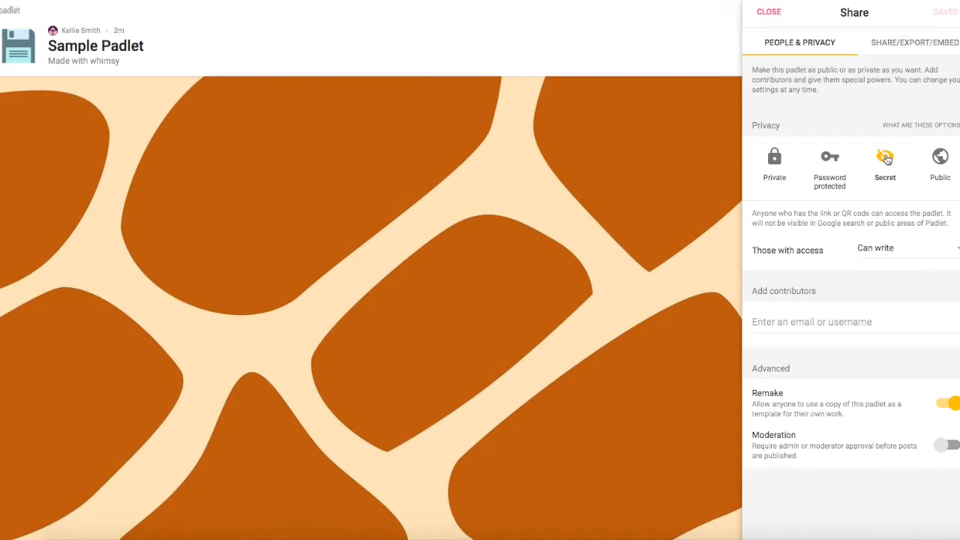
left_click(938, 158)
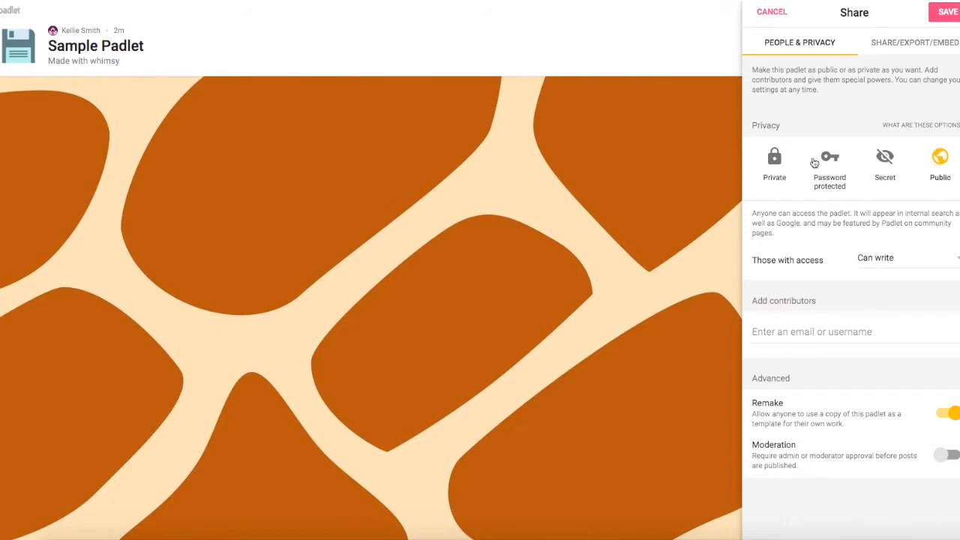
left_click(778, 159)
left_click(804, 163)
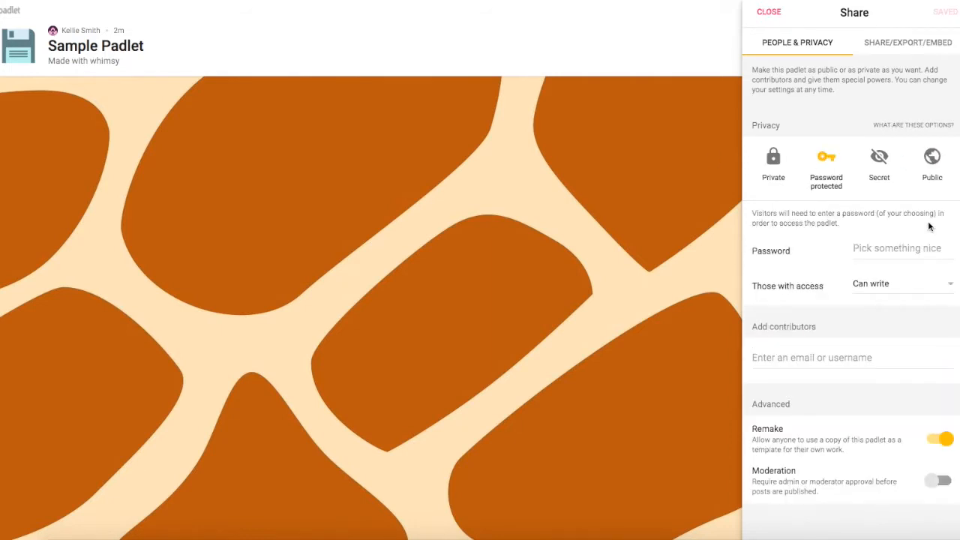
left_click(890, 178)
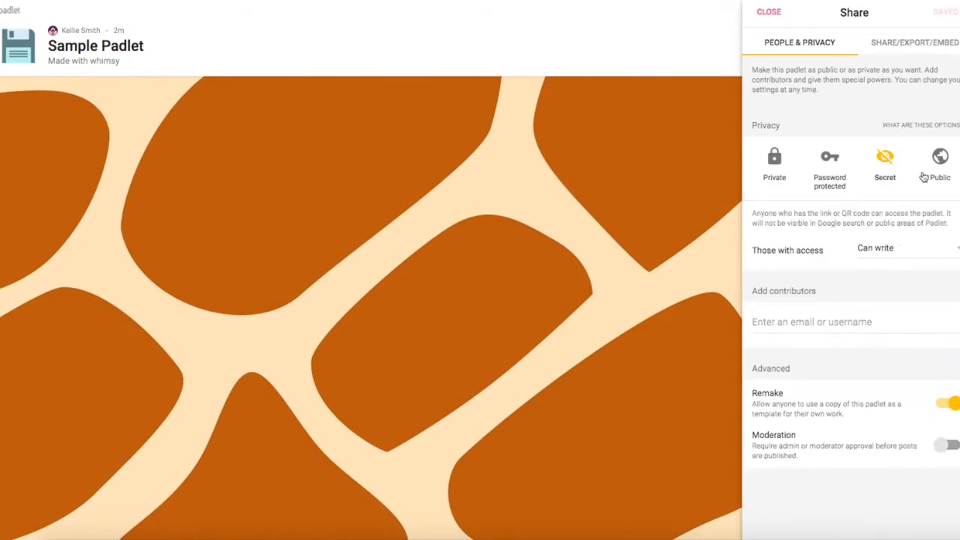
left_click(926, 176)
left_click(920, 260)
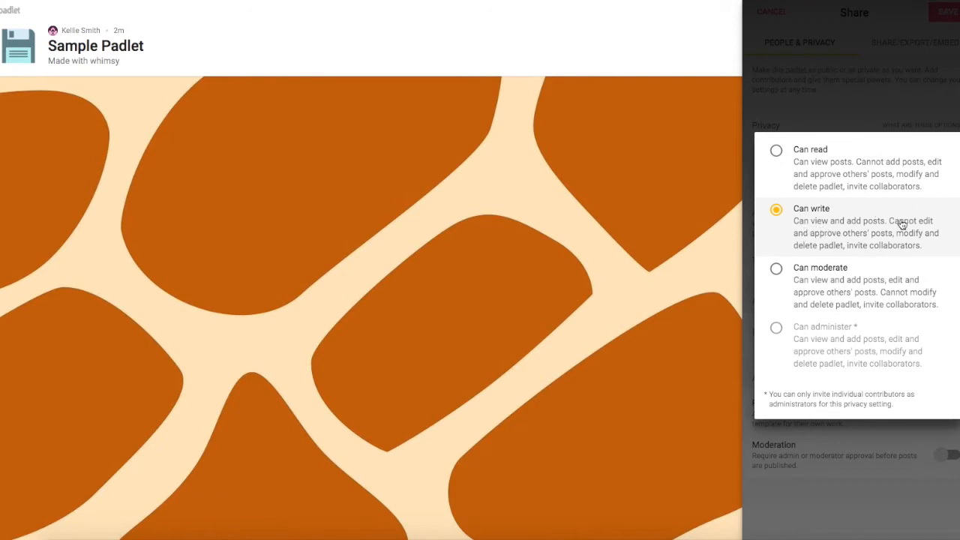
- Close the access-level list, leaving visitors with Can write permission
left_click(900, 113)
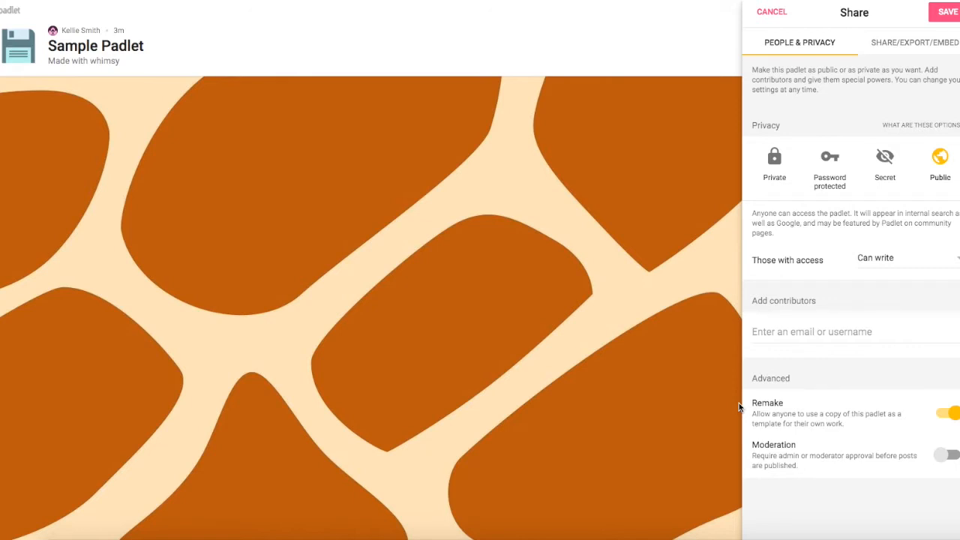
- Turn on moderation so posts need approval, then show the Share/Export/Embed options down to Export
left_click(951, 455)
left_click(943, 43)
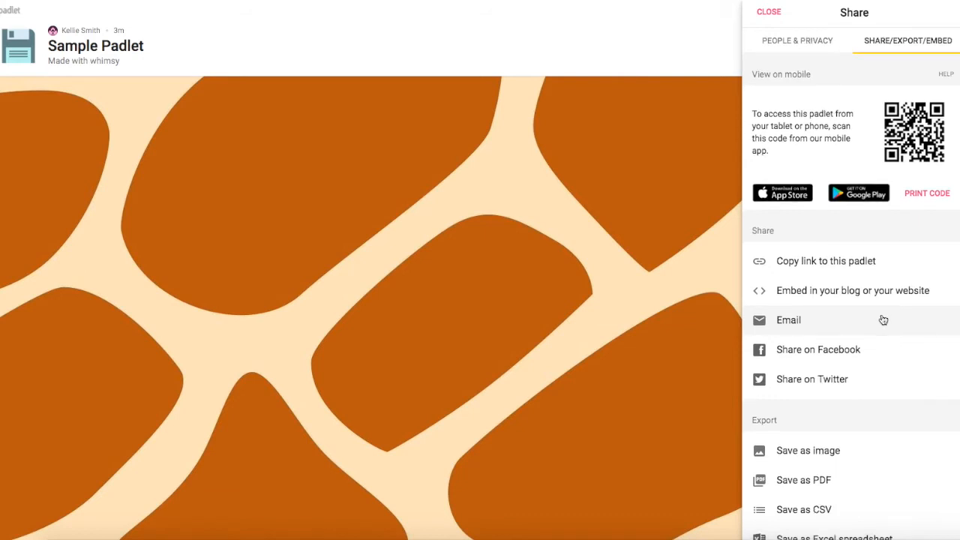
scroll(883, 319, "down", 2)
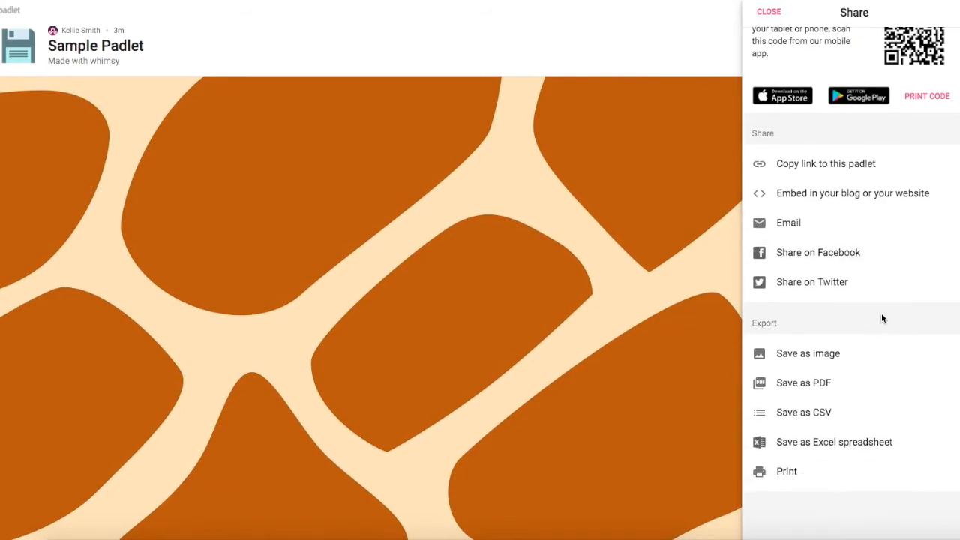